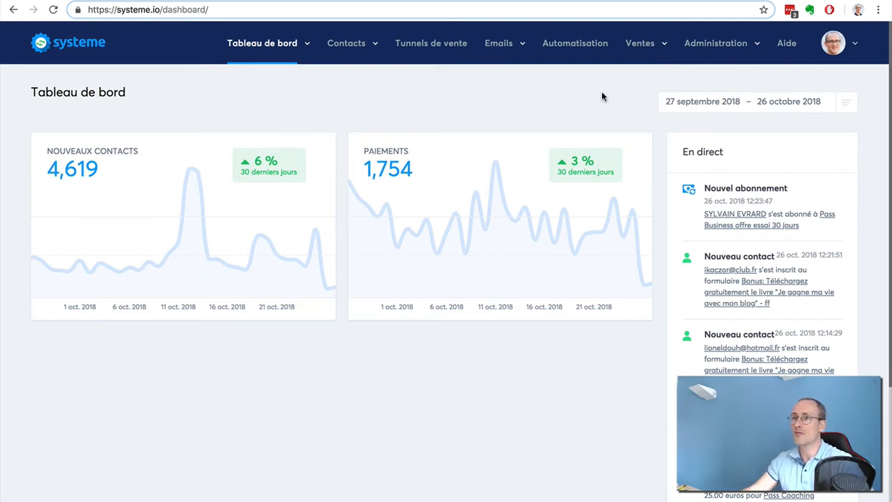
Start a new course in the sales area's course list (Mes formations) and name it "Formation photo"
{"action": "left_click", "coordinate": [646, 58]}
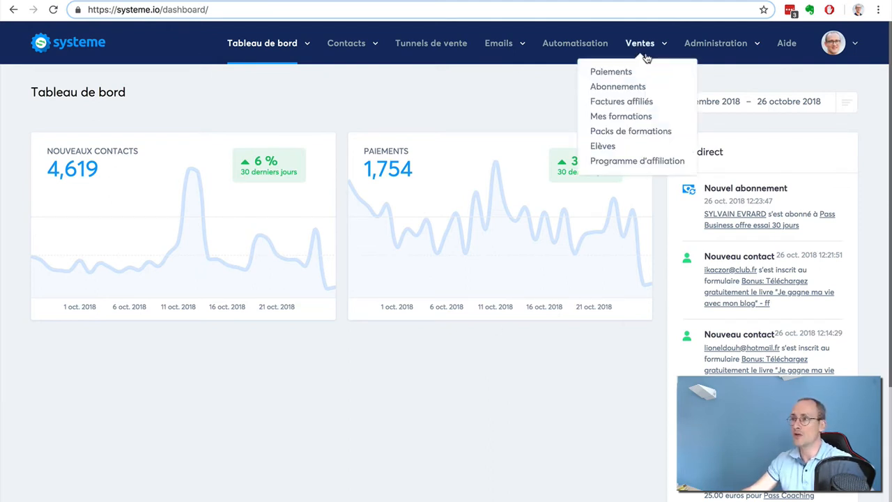
{"action": "left_click", "coordinate": [633, 120]}
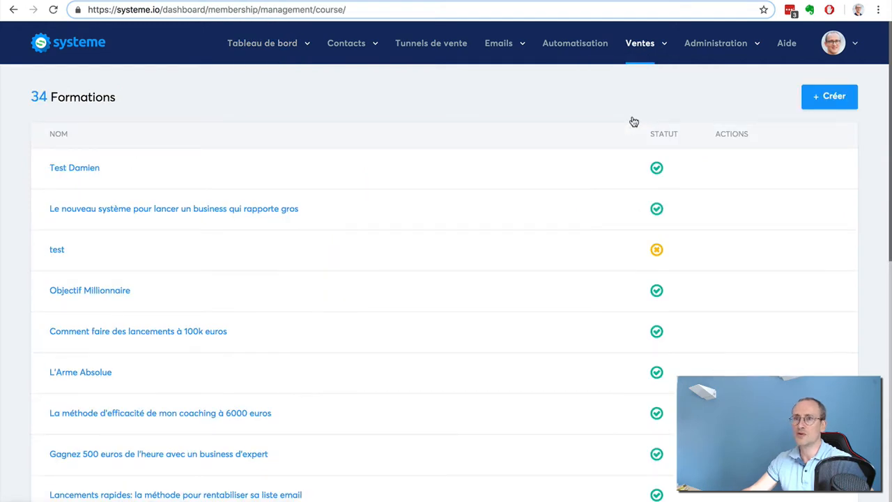
{"action": "left_click", "coordinate": [821, 99]}
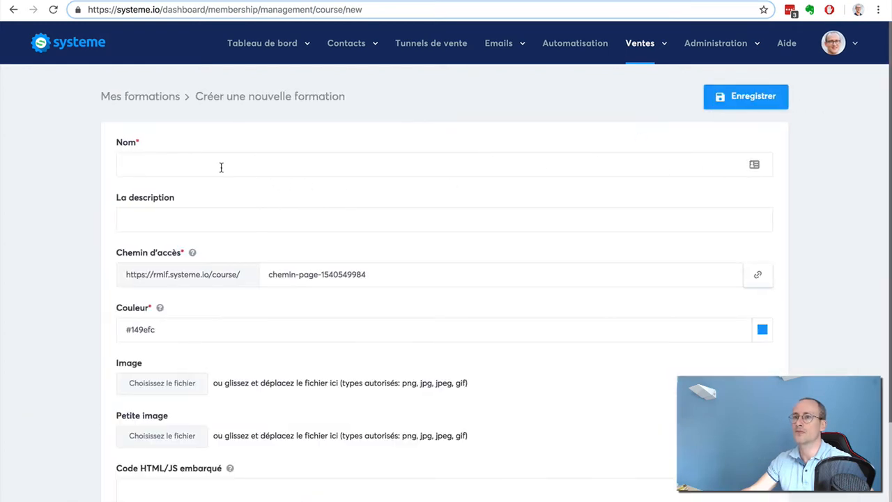
{"action": "left_click", "coordinate": [214, 163]}
{"action": "type", "text": "Formation"}
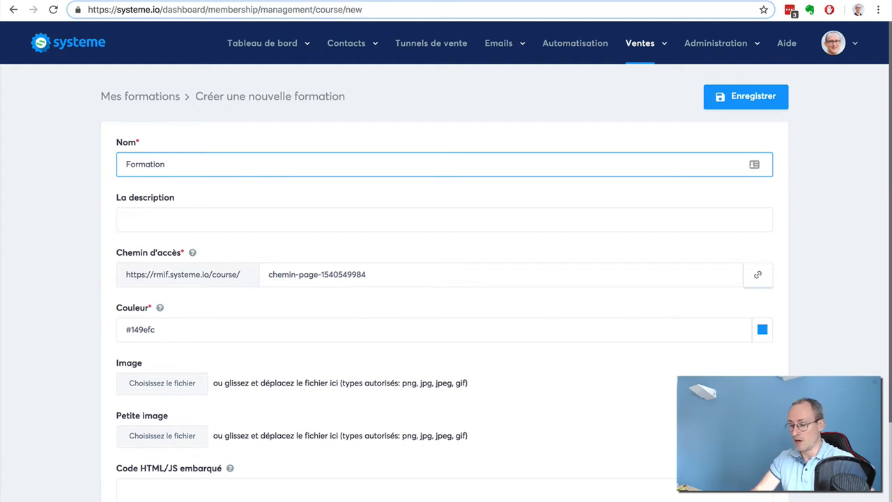
{"action": "type", "text": " photo"}
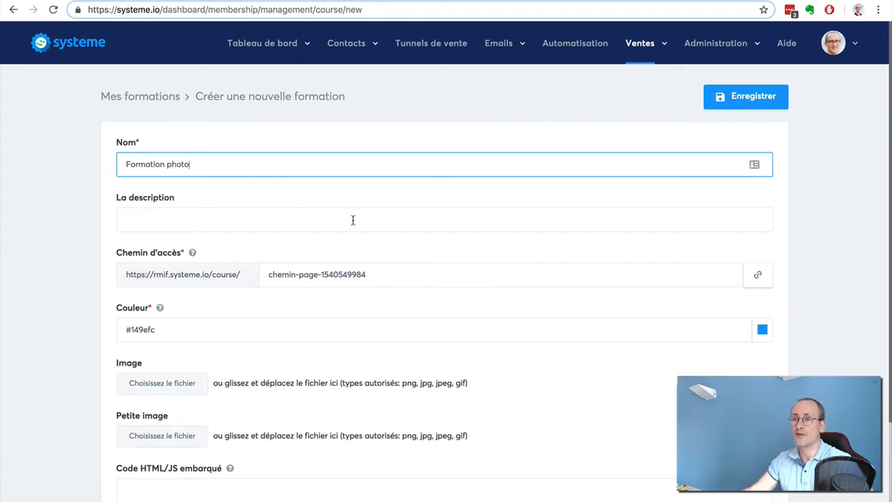
Review the remaining course fields, including embedded code and domain name, and save the new course with its default settings
{"action": "scroll", "coordinate": [452, 235], "scroll_direction": "down", "scroll_amount": 1}
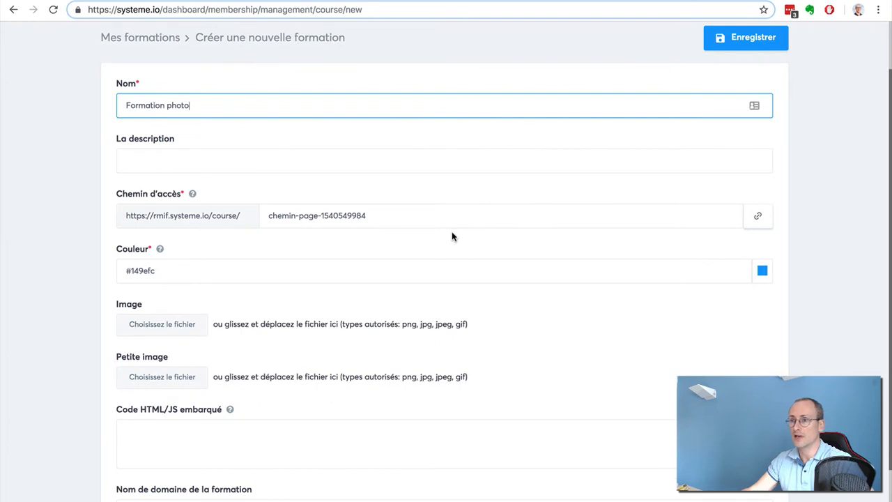
{"action": "scroll", "coordinate": [452, 237], "scroll_direction": "down", "scroll_amount": 1}
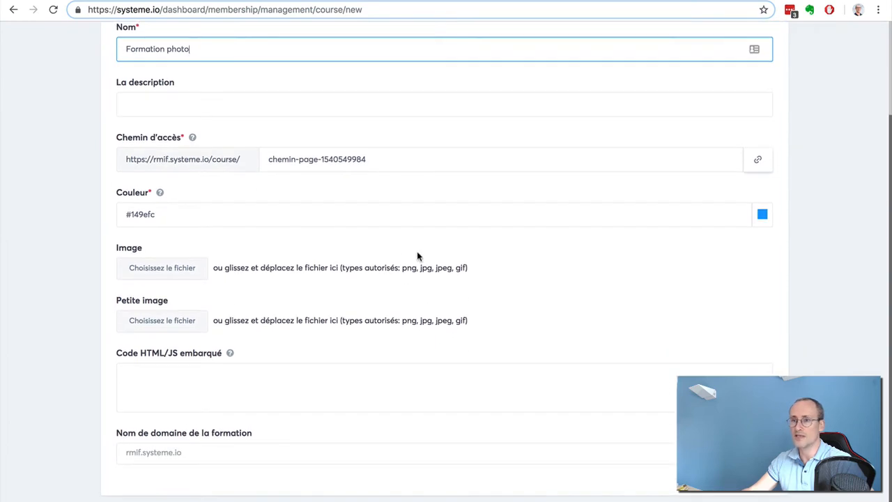
{"action": "left_click", "coordinate": [211, 380]}
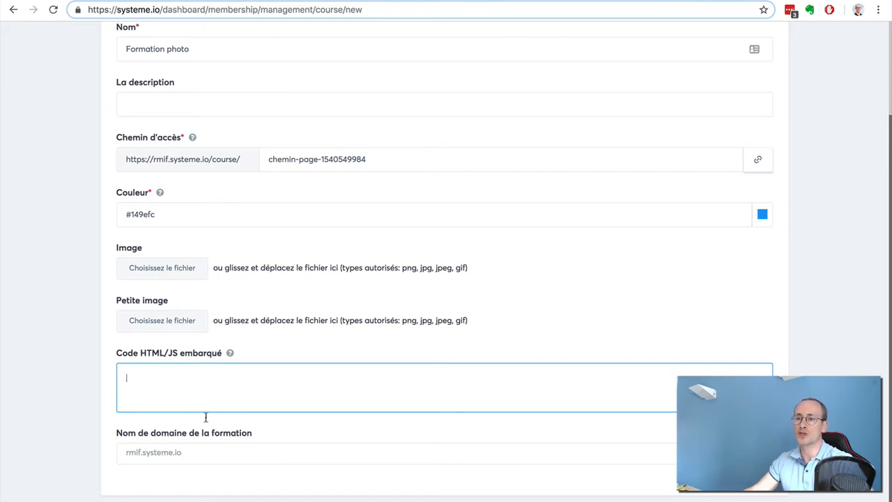
{"action": "left_click", "coordinate": [257, 458]}
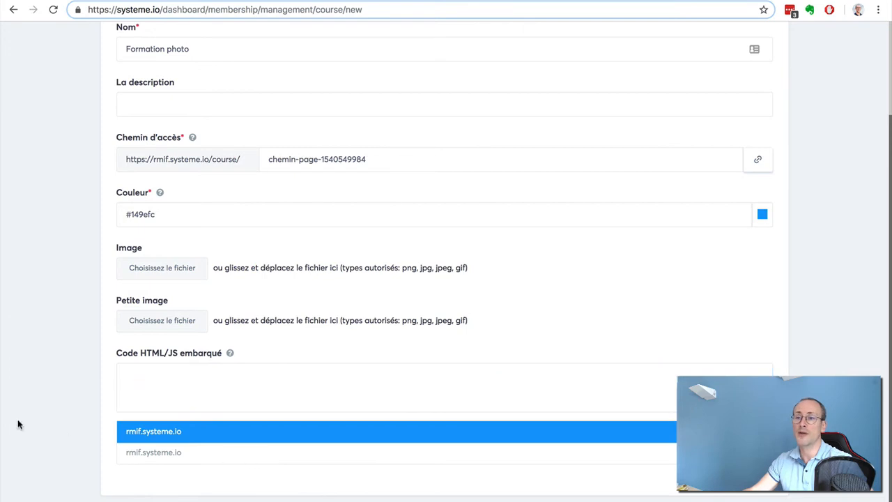
{"action": "left_click", "coordinate": [37, 425]}
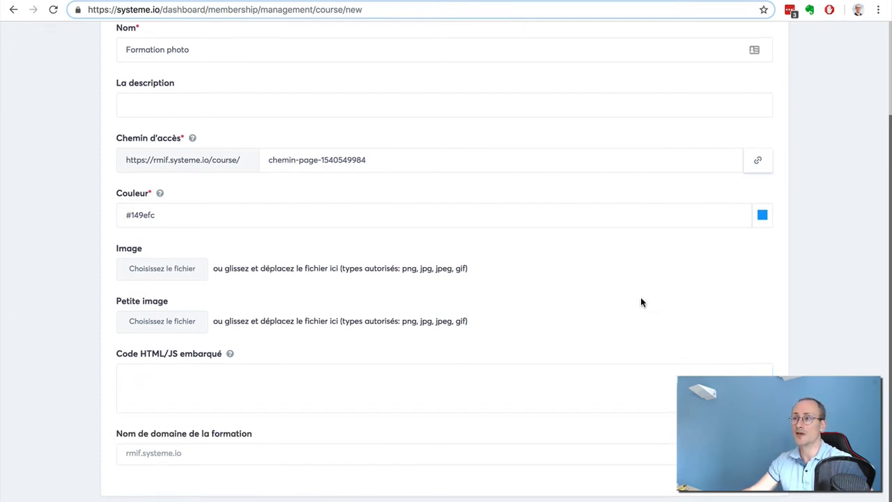
{"action": "scroll", "coordinate": [640, 297], "scroll_direction": "up", "scroll_amount": 2}
{"action": "left_click", "coordinate": [750, 98]}
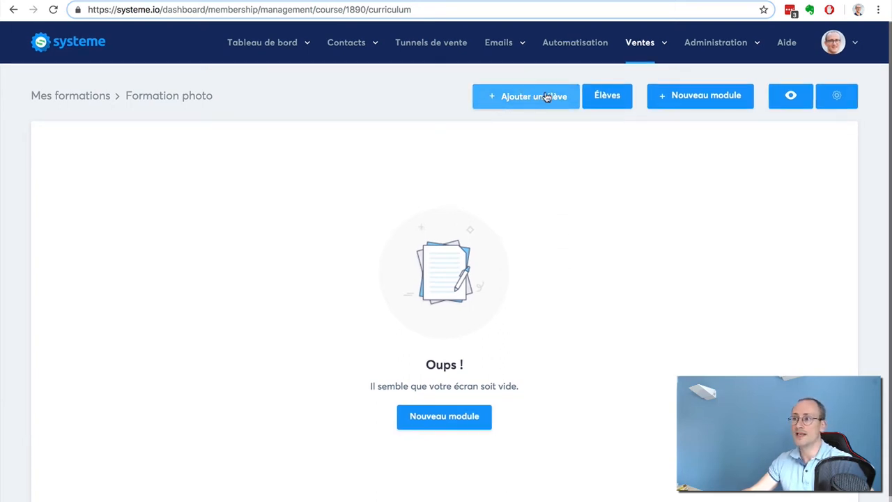
Create a module named "Module 1: les bases de la photo" in the course and save it
{"action": "left_click", "coordinate": [702, 98]}
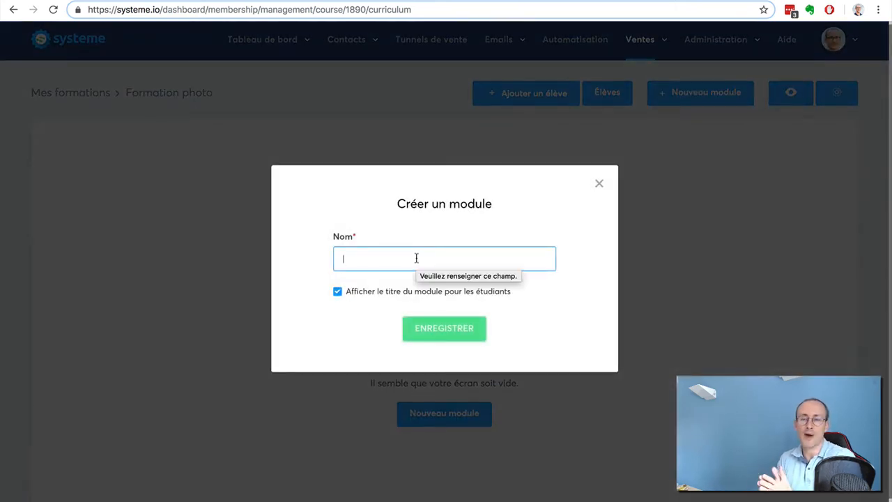
{"action": "type", "text": "M"}
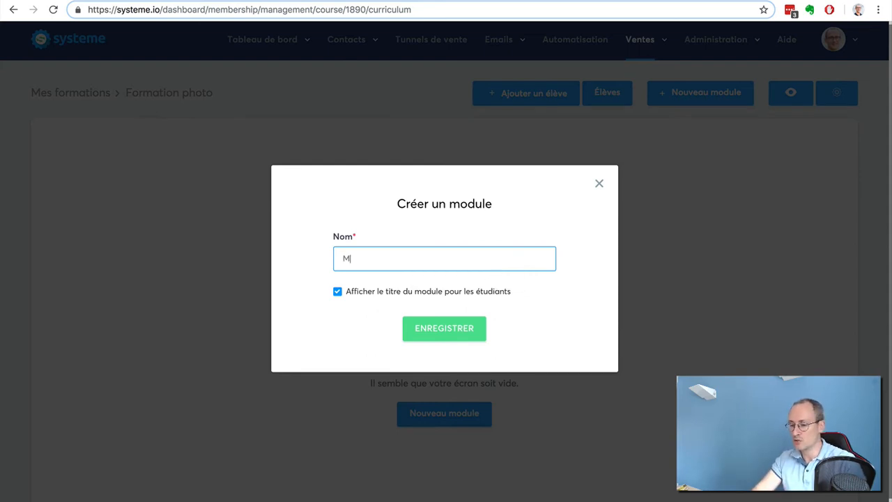
{"action": "type", "text": "odule 1: Ies b"}
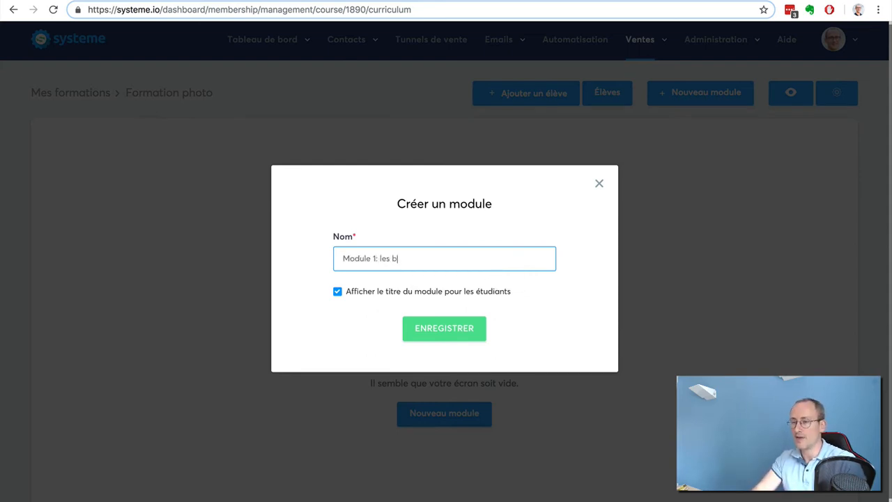
{"action": "type", "text": "ases de la phpto"}
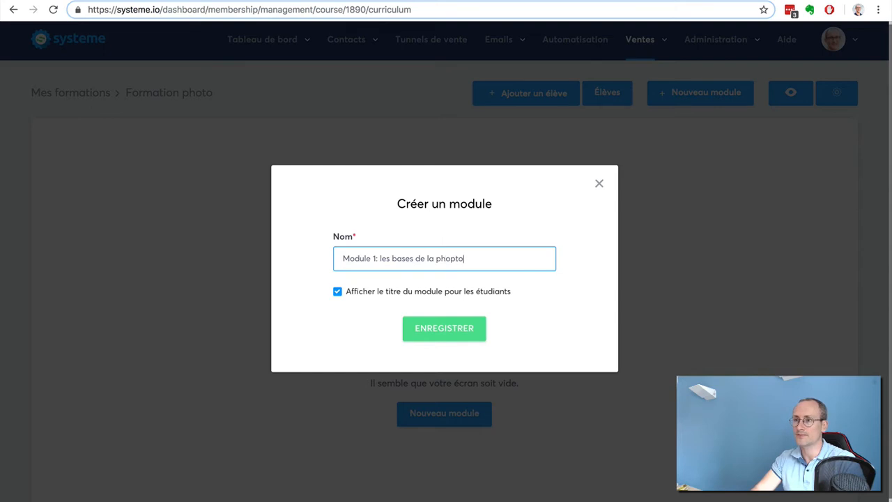
{"action": "key", "text": "BackSpace"}
{"action": "key", "text": "BackSpace"}
{"action": "key", "text": "BackSpace"}
{"action": "type", "text": "to"}
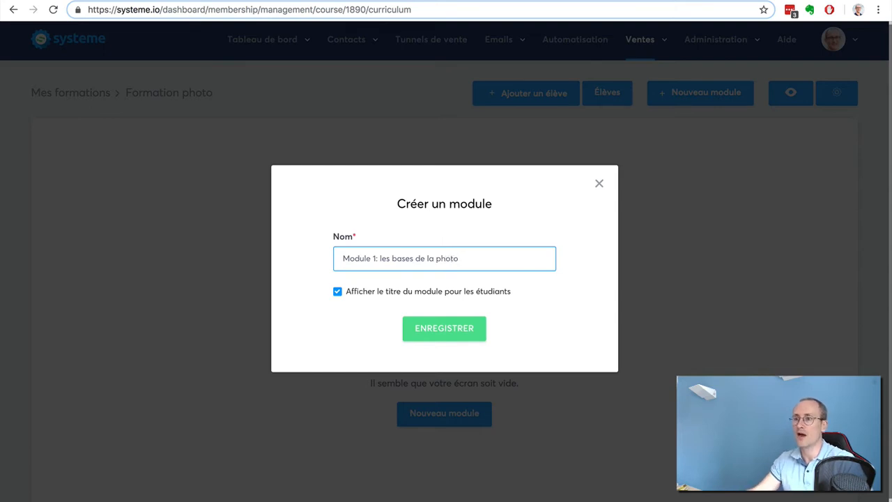
{"action": "left_click", "coordinate": [451, 329]}
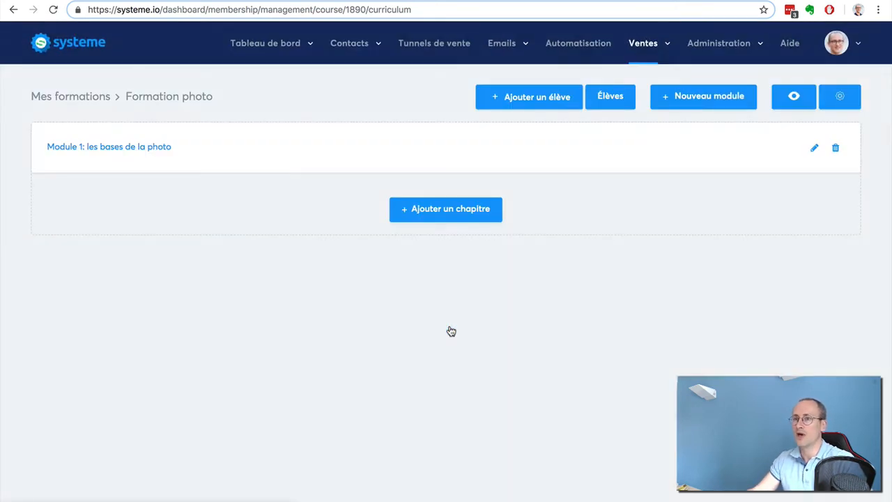
Start adding a chapter to the first module and name it "Chapitre 1: La lumière"
{"action": "left_click", "coordinate": [412, 208]}
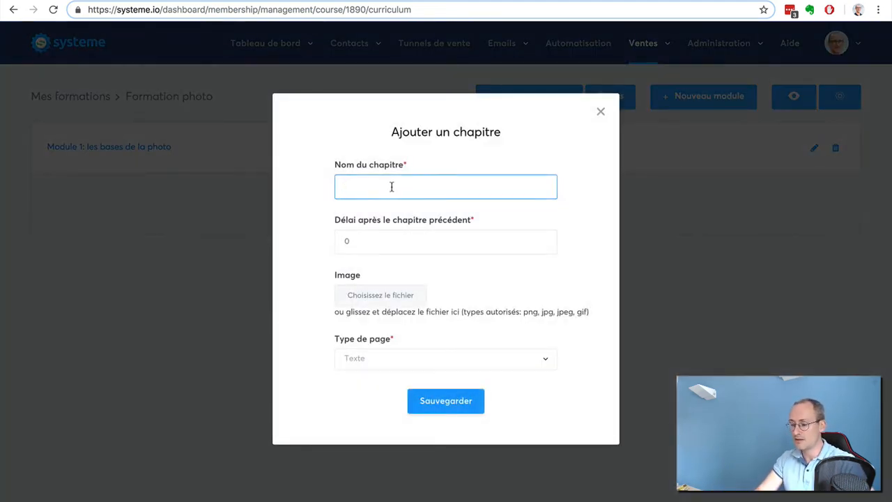
{"action": "type", "text": "Chapitre 1: "}
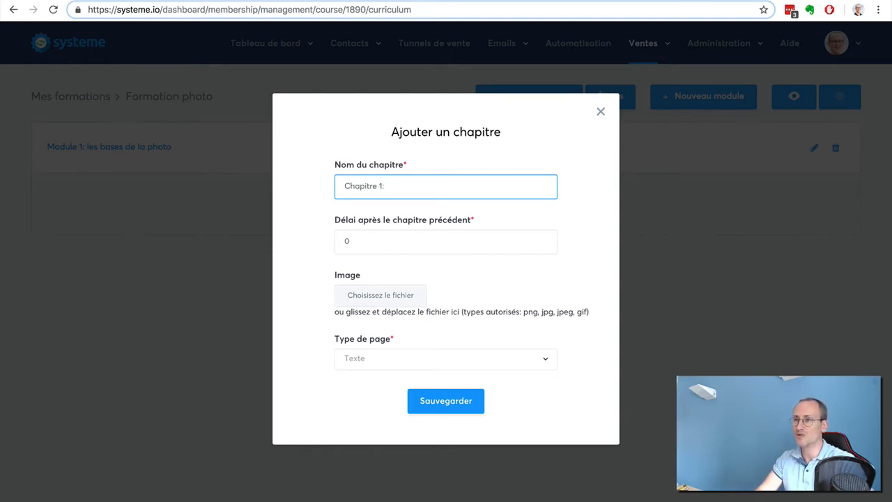
{"action": "type", "text": "Lo"}
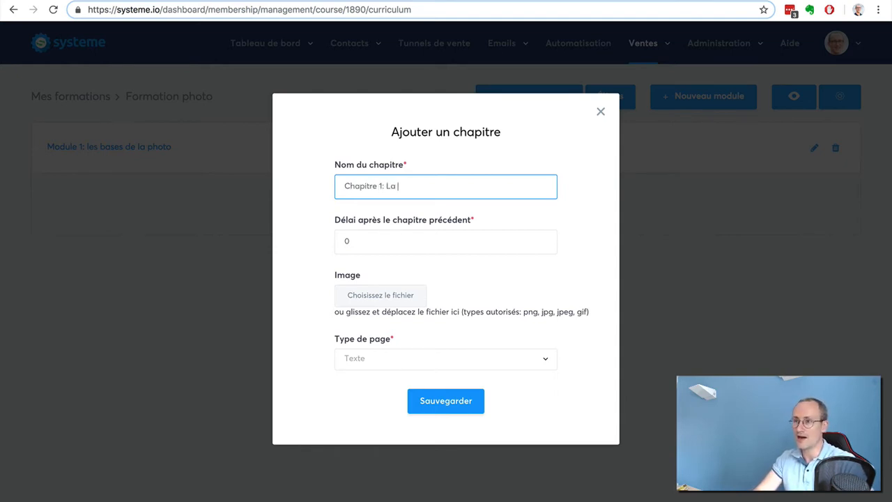
{"action": "type", "text": " lumière"}
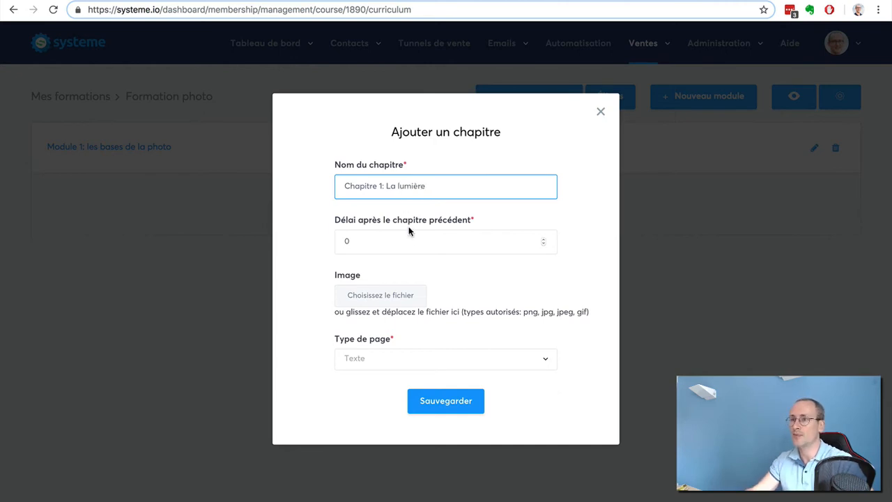
Try a delay of 7 after the previous chapter, and bring it back down to 0
{"action": "left_click", "coordinate": [543, 242]}
{"action": "key", "text": "BackSpace"}
{"action": "type", "text": "2"}
{"action": "left_click", "coordinate": [542, 239]}
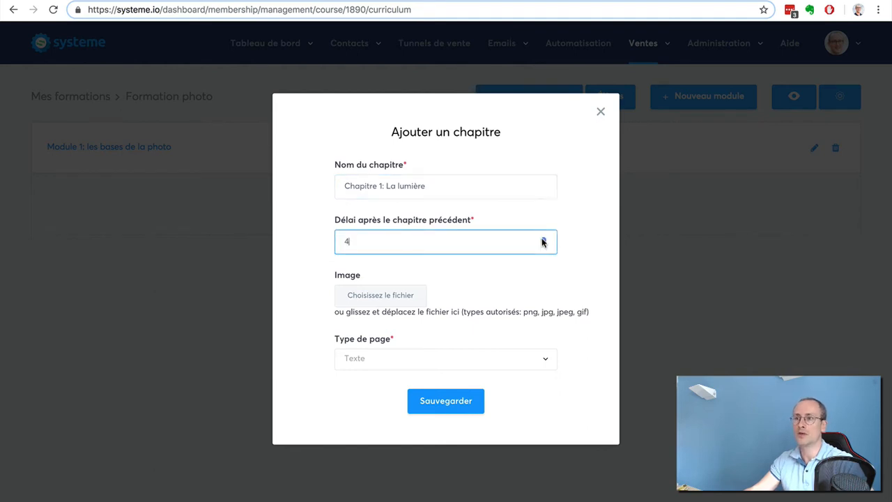
{"action": "left_click", "coordinate": [542, 238]}
{"action": "left_click", "coordinate": [541, 239]}
{"action": "left_click", "coordinate": [542, 238]}
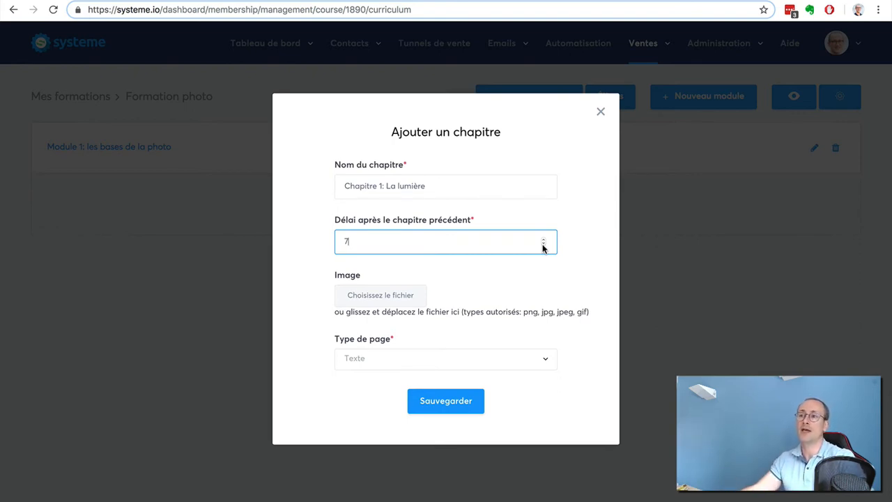
{"action": "left_click", "coordinate": [543, 245]}
{"action": "left_click", "coordinate": [543, 244]}
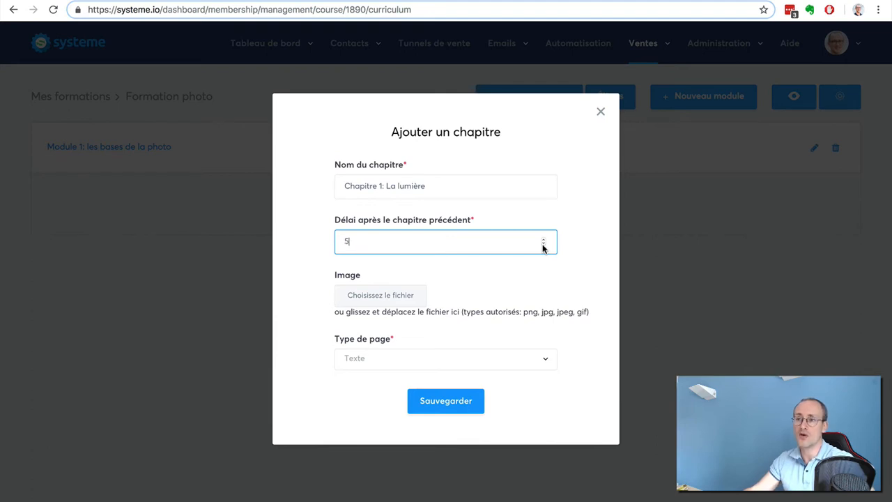
{"action": "left_click", "coordinate": [543, 245]}
{"action": "left_click", "coordinate": [543, 245]}
{"action": "left_click", "coordinate": [543, 244]}
{"action": "left_click", "coordinate": [543, 244]}
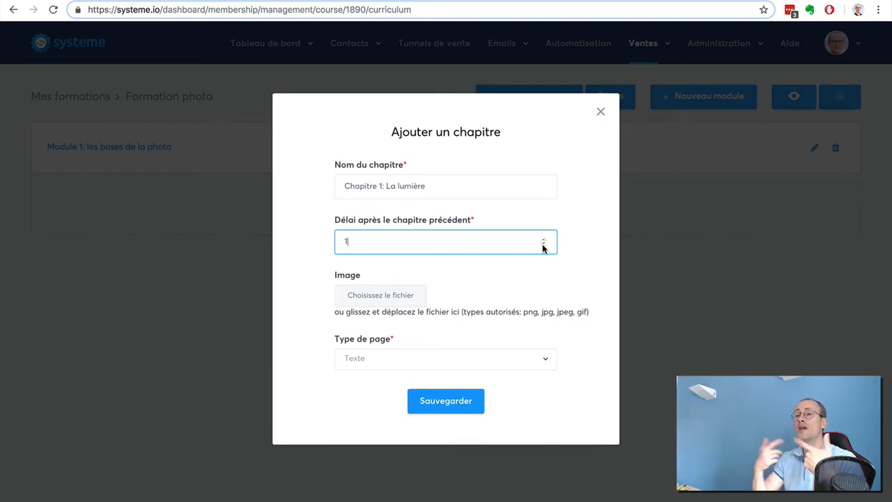
{"action": "left_click", "coordinate": [543, 245]}
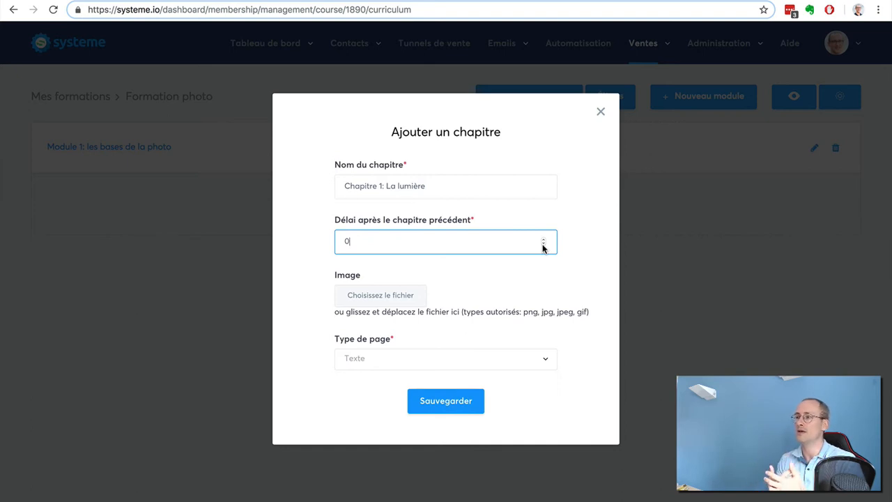
Set the chapter's page type to Video and save the chapter
{"action": "left_click", "coordinate": [516, 361]}
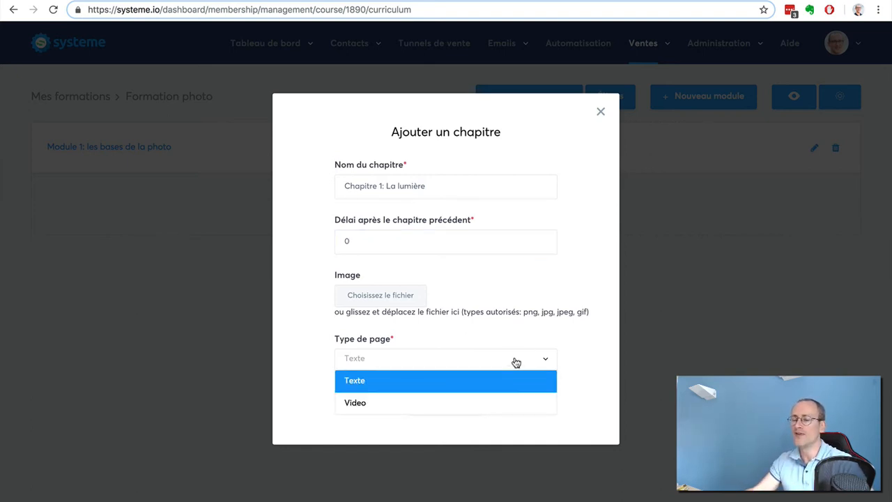
{"action": "left_click", "coordinate": [492, 405]}
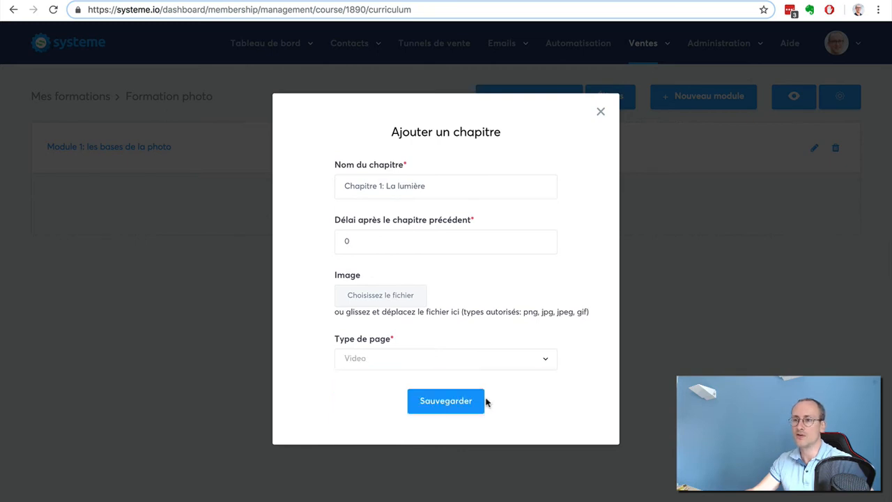
{"action": "left_click", "coordinate": [450, 400]}
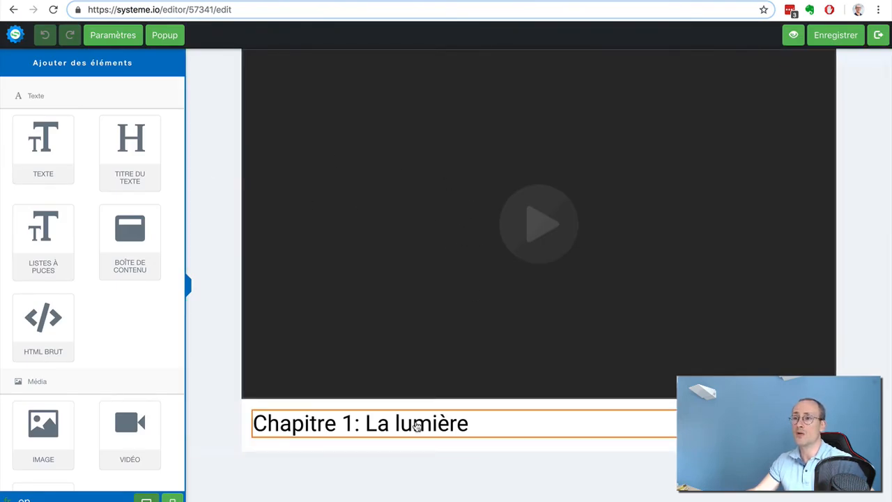
Move the "Chapitre 1: La lumière" heading above the video, center-align it and deselect it
{"action": "left_click_drag", "start_coordinate": [417, 427], "coordinate": [503, 56]}
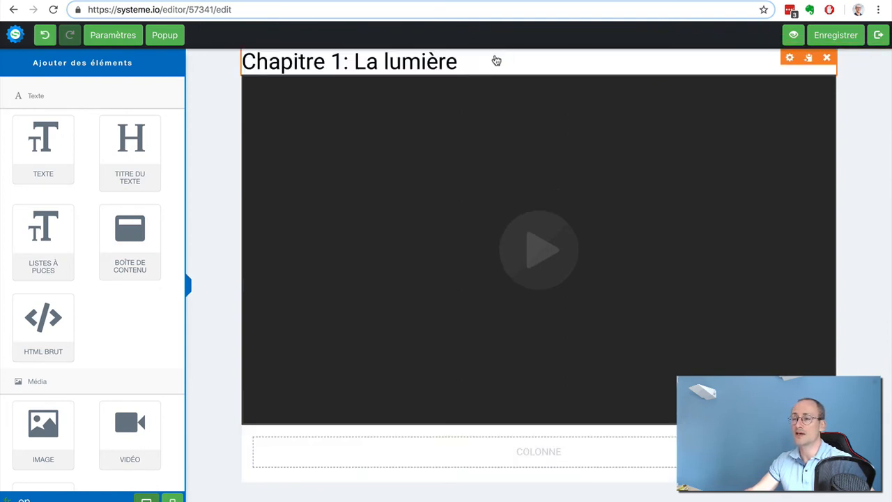
{"action": "left_click", "coordinate": [403, 64]}
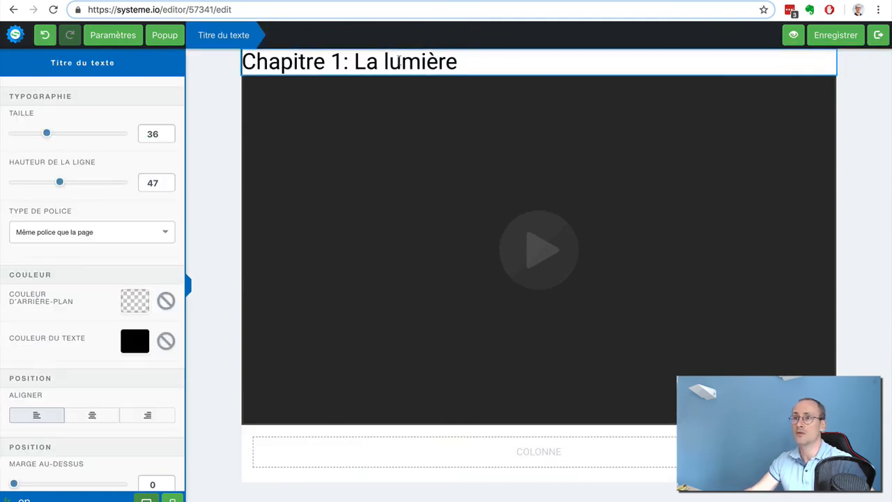
{"action": "left_click", "coordinate": [92, 416]}
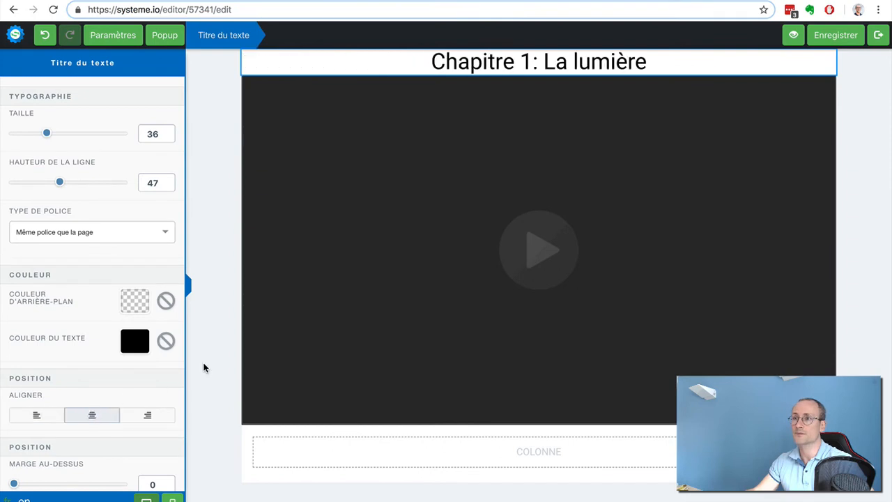
{"action": "left_click", "coordinate": [405, 200]}
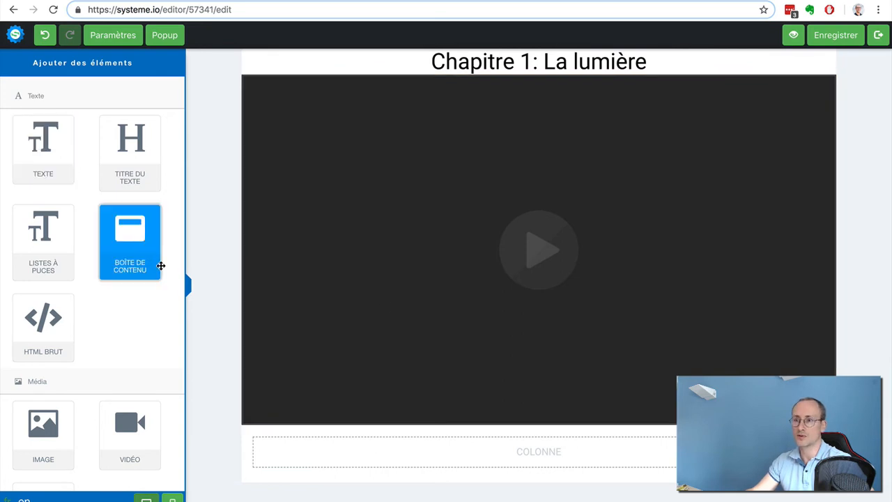
Add a content box in the empty column below the video and title it "Ressources utiles"
{"action": "left_click_drag", "start_coordinate": [161, 265], "coordinate": [385, 457]}
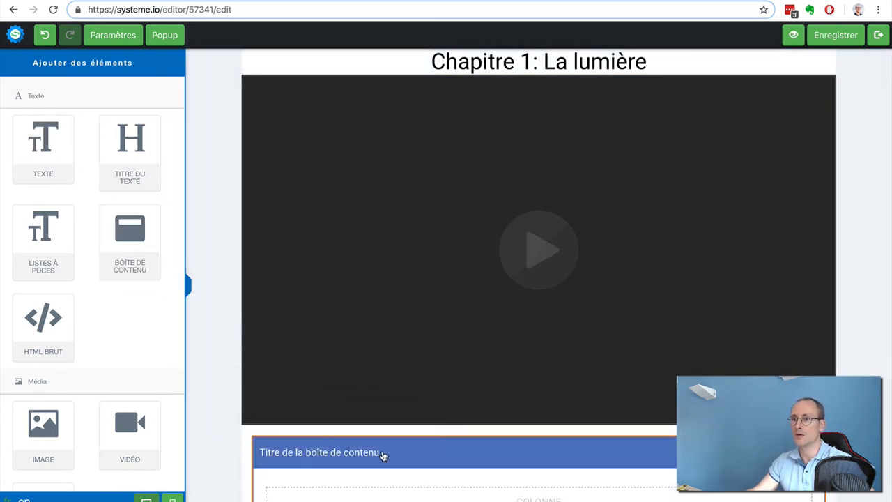
{"action": "left_click", "coordinate": [383, 455]}
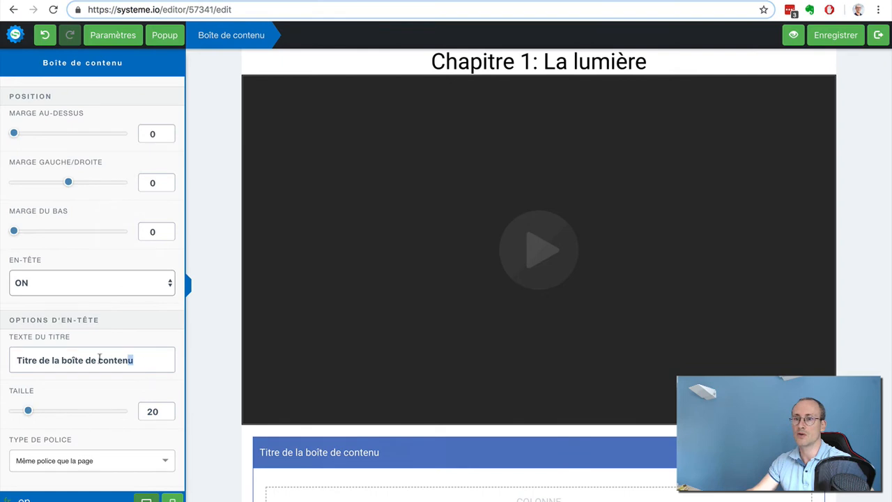
{"action": "left_click_drag", "start_coordinate": [133, 360], "coordinate": [11, 355]}
{"action": "type", "text": "Ressour"}
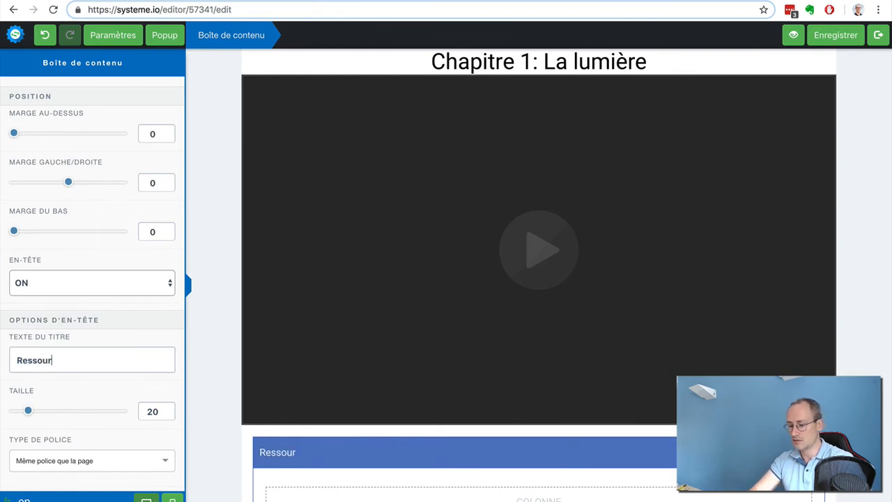
{"action": "type", "text": "ces utiles"}
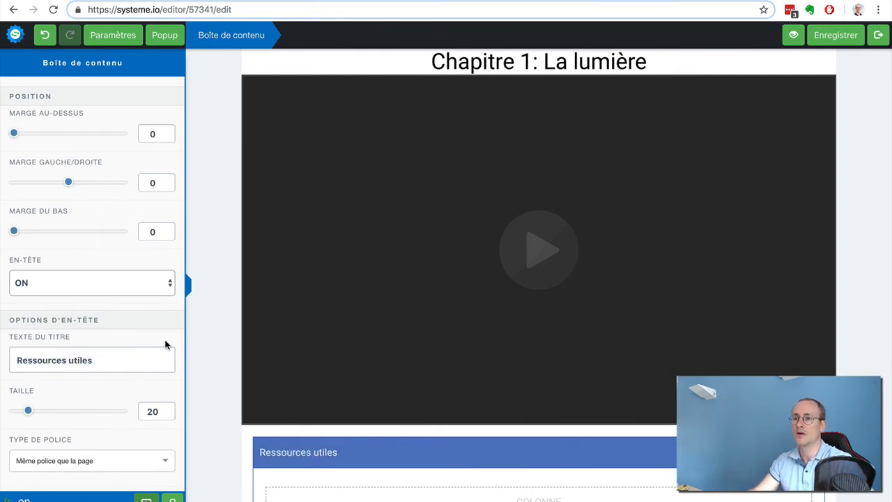
{"action": "left_click", "coordinate": [844, 290]}
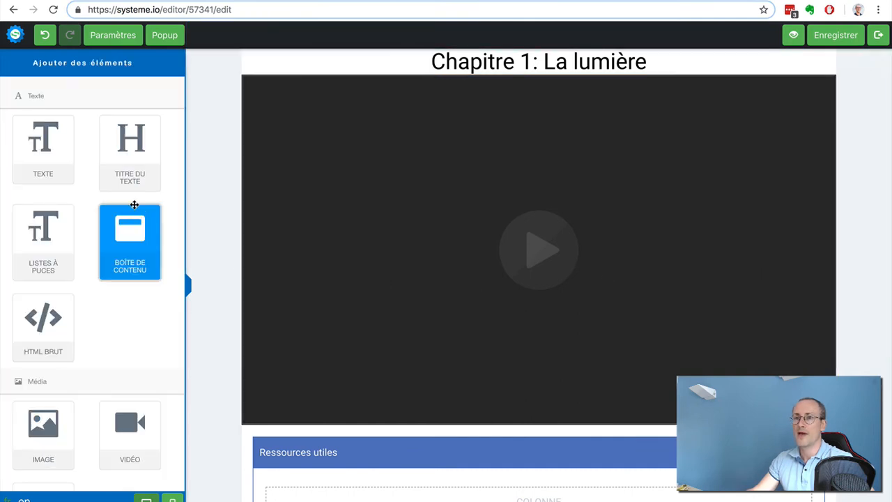
Add a bulleted list inside the "Ressources utiles" box and give it the circled check icon, flaticon-interface
{"action": "left_click_drag", "start_coordinate": [56, 251], "coordinate": [360, 474]}
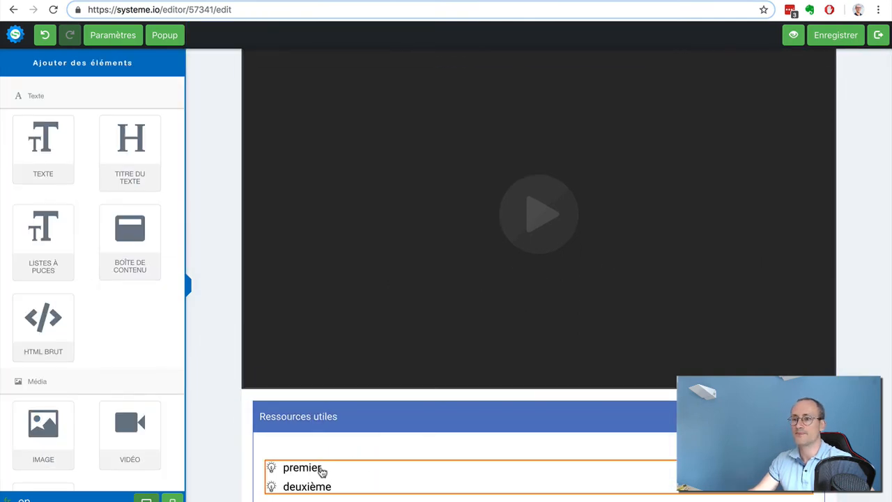
{"action": "left_click", "coordinate": [320, 468]}
{"action": "left_click", "coordinate": [116, 341]}
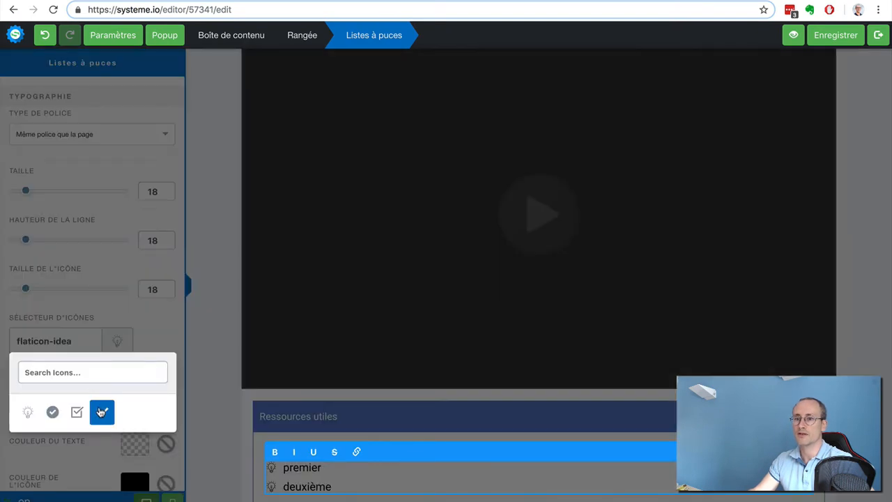
{"action": "left_click", "coordinate": [53, 412]}
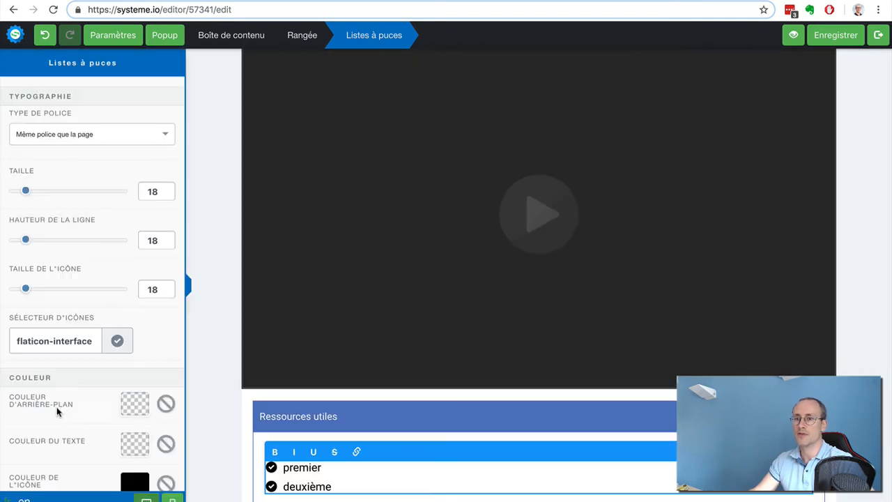
Set the list's icon colour to light green 7ED321
{"action": "scroll", "coordinate": [133, 385], "scroll_direction": "down", "scroll_amount": 2}
{"action": "left_click", "coordinate": [134, 388]}
{"action": "scroll", "coordinate": [127, 444], "scroll_direction": "down", "scroll_amount": 3}
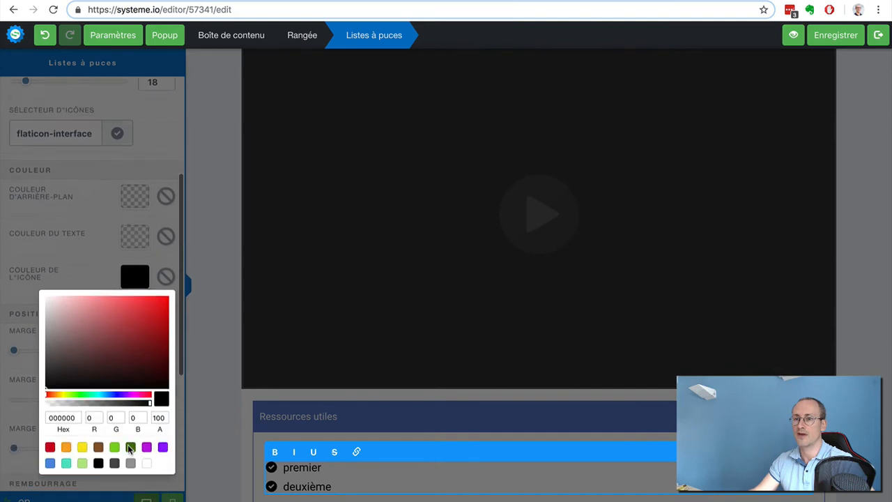
{"action": "left_click", "coordinate": [114, 448]}
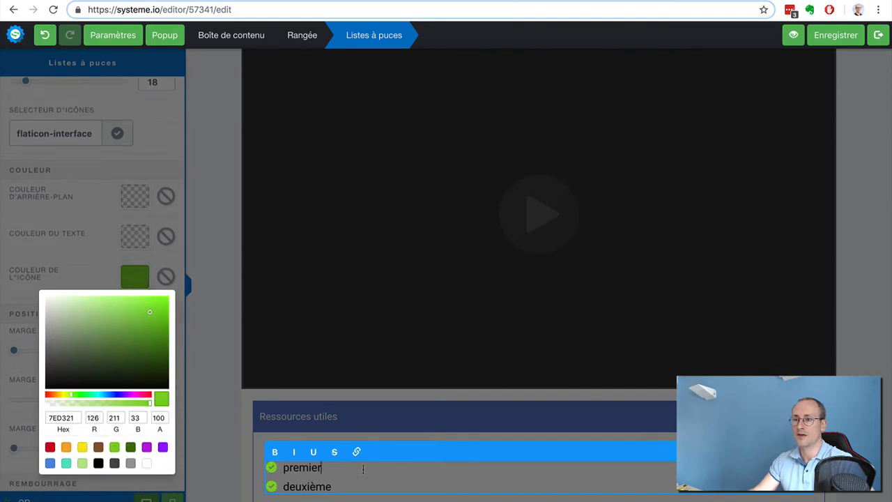
Replace the first bullet's text "premier" with Livre 'tatata" and close the colour picker
{"action": "double_click", "coordinate": [306, 467]}
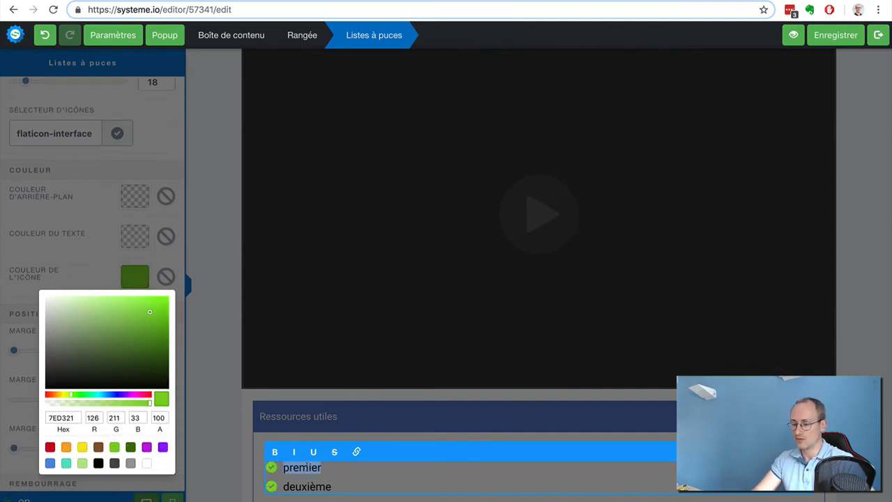
{"action": "type", "text": "Li"}
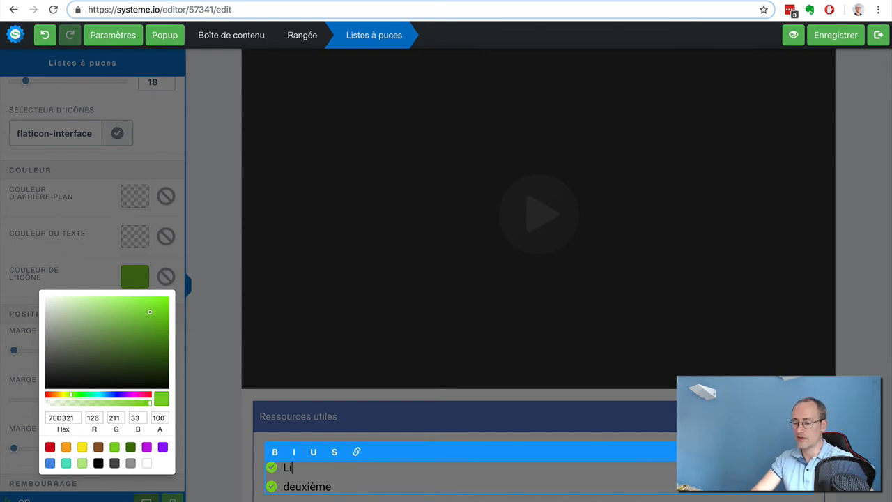
{"action": "type", "text": "vre \"tatata\""}
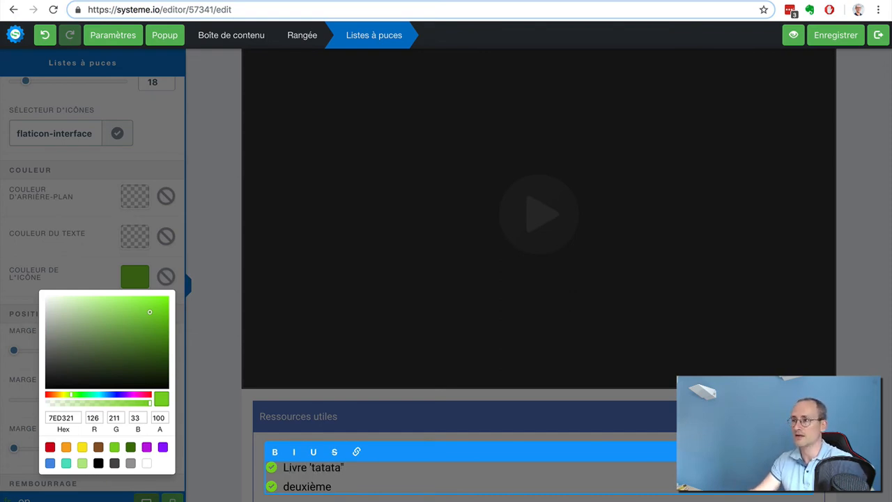
{"action": "key", "text": "Escape"}
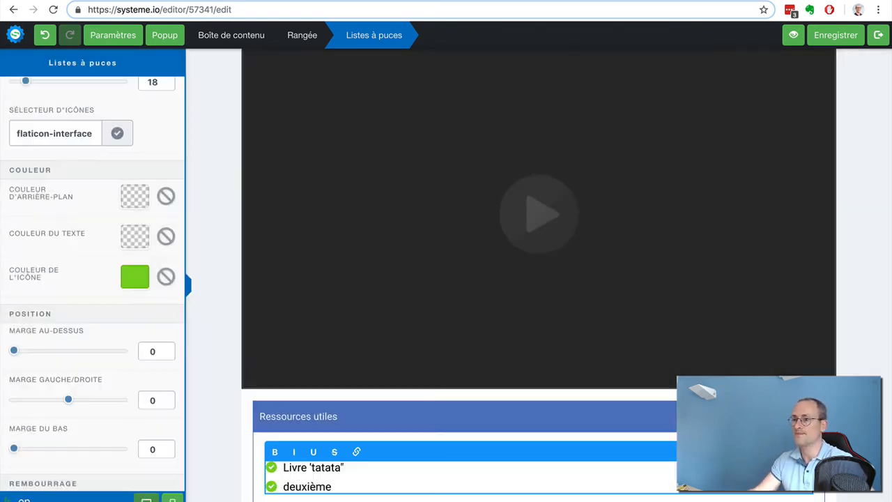
Deselect the list, save the chapter page and leave the editor for the course curriculum
{"action": "key", "text": "Escape"}
{"action": "scroll", "coordinate": [609, 318], "scroll_direction": "up", "scroll_amount": 1}
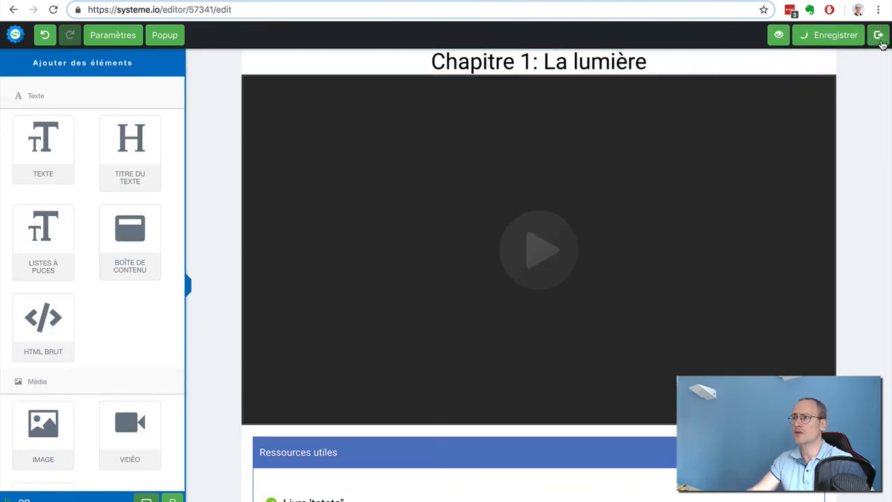
{"action": "left_click", "coordinate": [880, 36]}
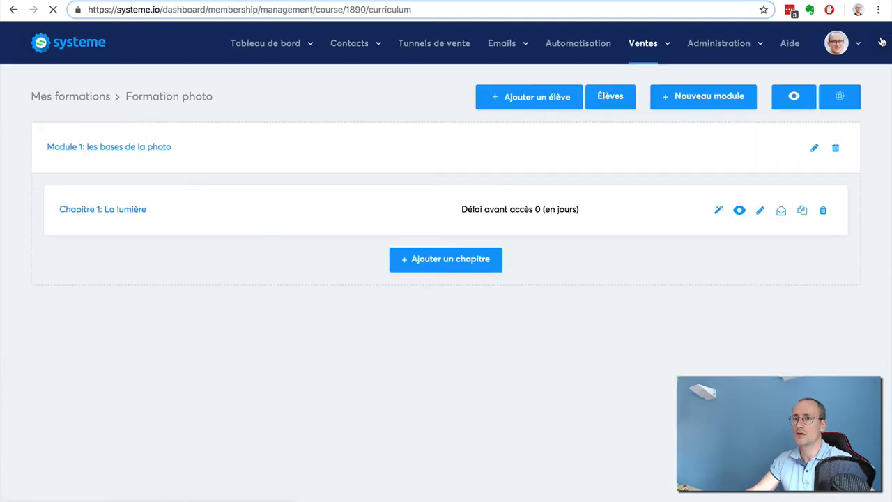
Preview the "Chapitre 1: La lumière" page down to its resources box, and close the preview
{"action": "left_click", "coordinate": [739, 211]}
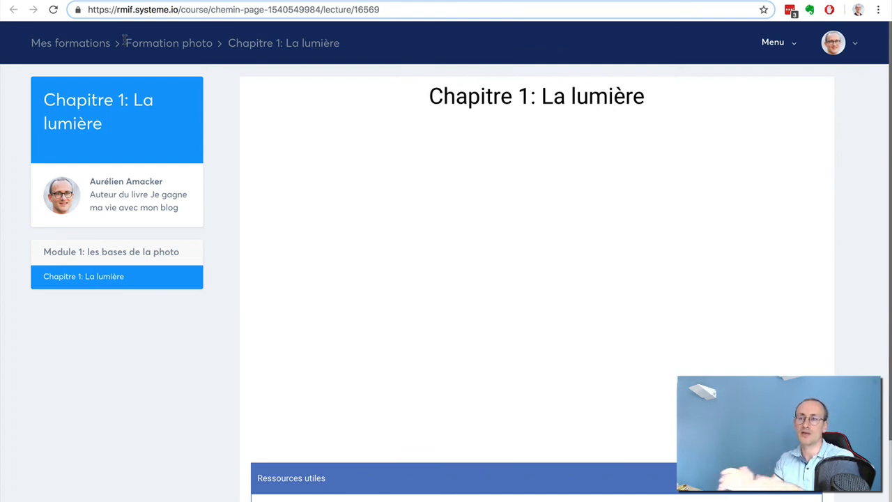
{"action": "scroll", "coordinate": [826, 185], "scroll_direction": "down", "scroll_amount": 3}
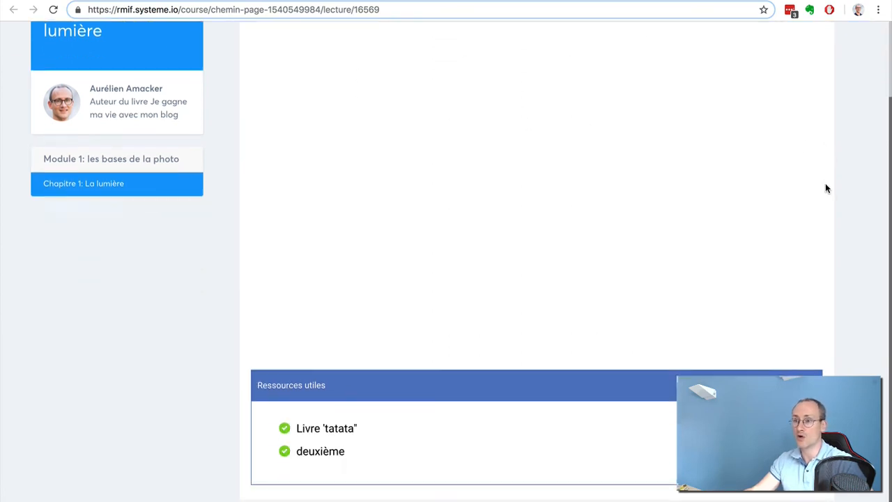
{"action": "scroll", "coordinate": [826, 186], "scroll_direction": "up", "scroll_amount": 3}
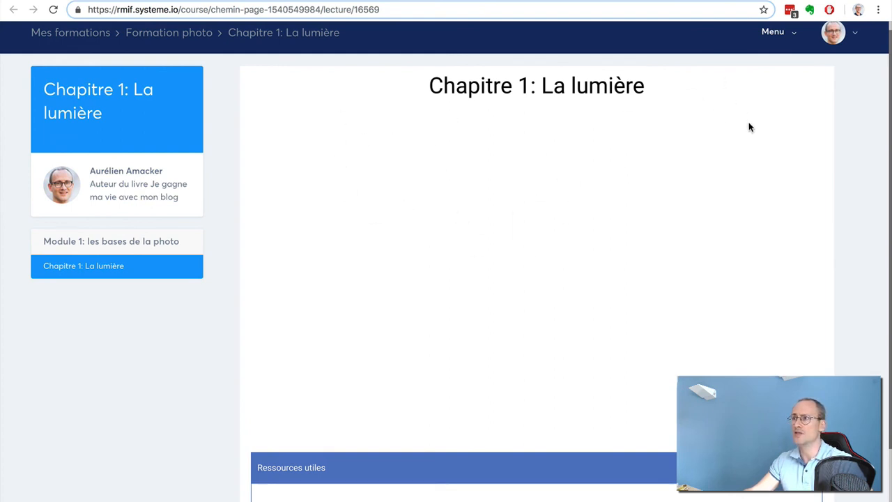
{"action": "scroll", "coordinate": [749, 126], "scroll_direction": "up", "scroll_amount": 1}
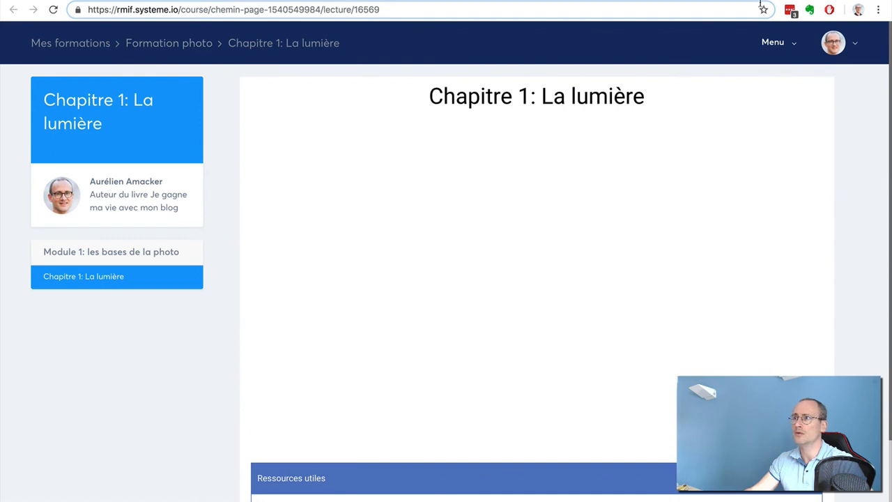
{"action": "key", "text": "super+w"}
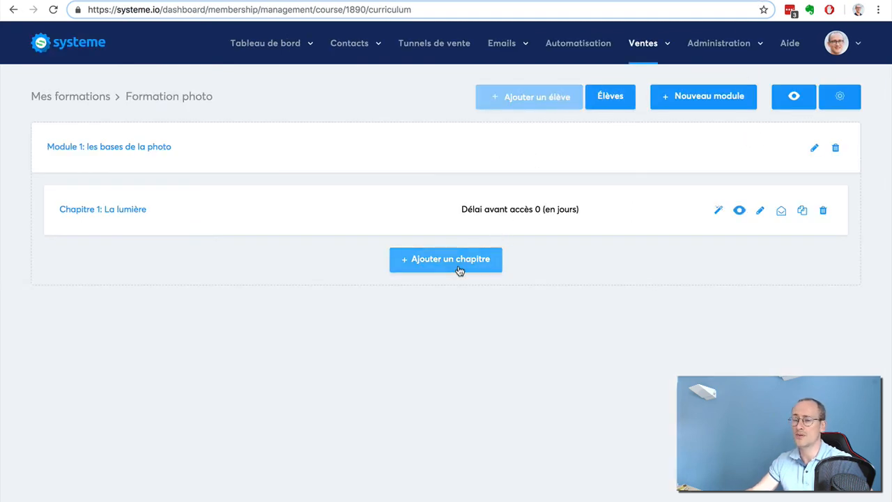
Add a chapter named "Chapitre 2" with page type Video to the first module and save it
{"action": "left_click", "coordinate": [410, 258]}
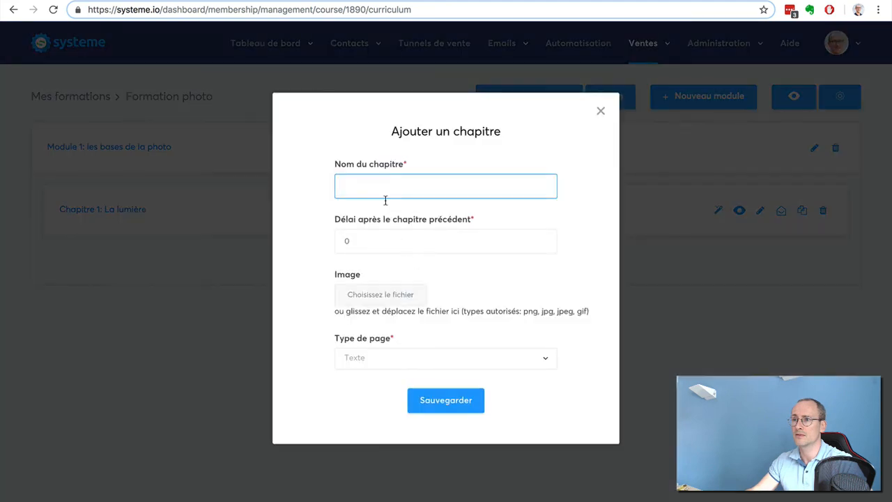
{"action": "type", "text": "Chapitre 2"}
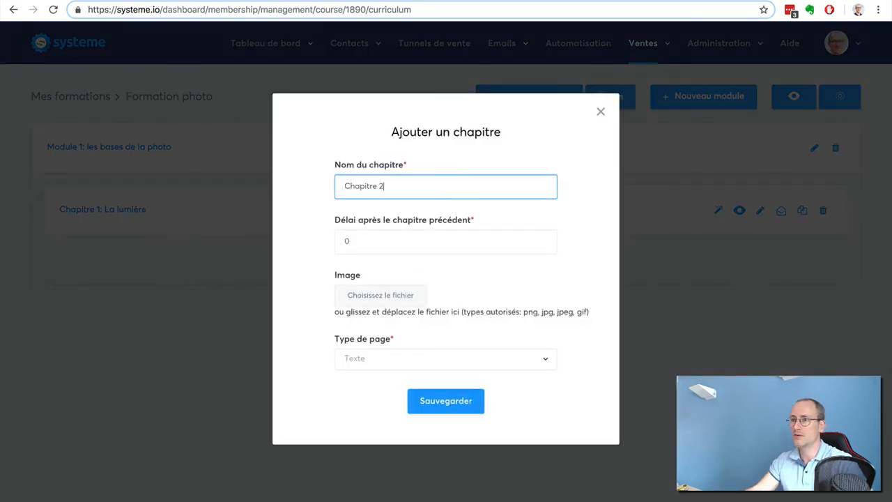
{"action": "left_click", "coordinate": [458, 363]}
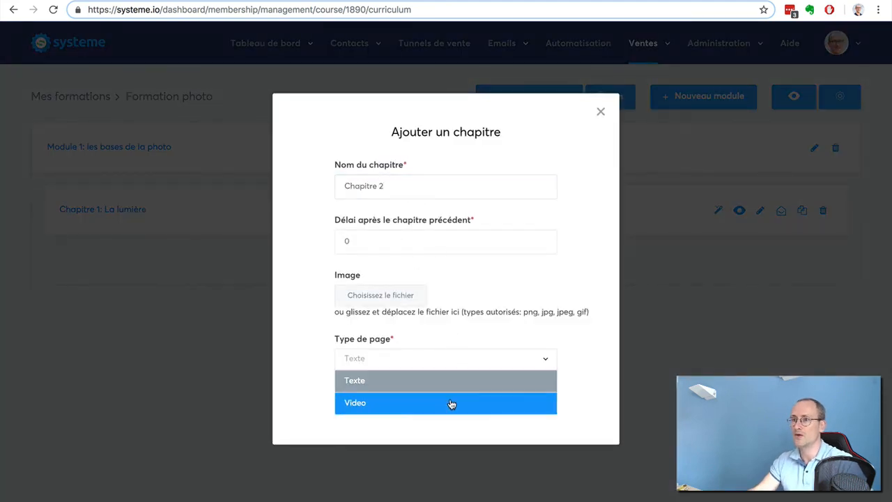
{"action": "left_click", "coordinate": [446, 403]}
{"action": "left_click", "coordinate": [431, 400]}
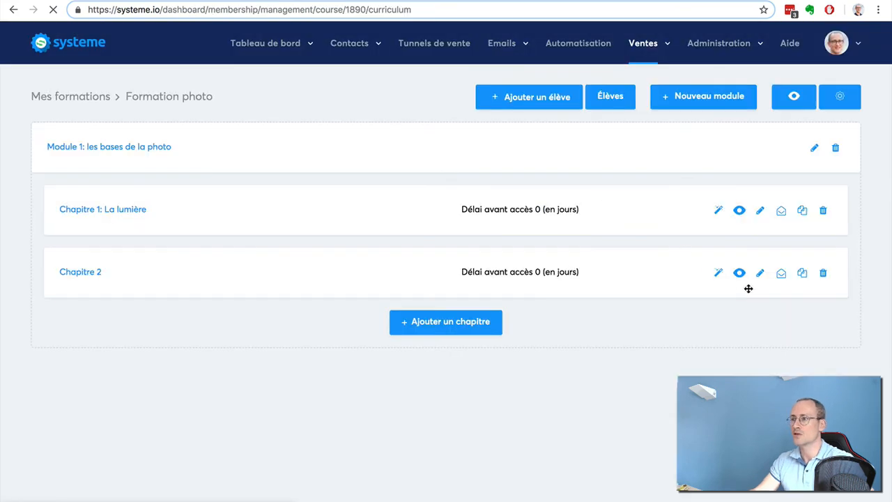
Duplicate "Chapitre 2" within the first module
{"action": "left_click", "coordinate": [802, 275]}
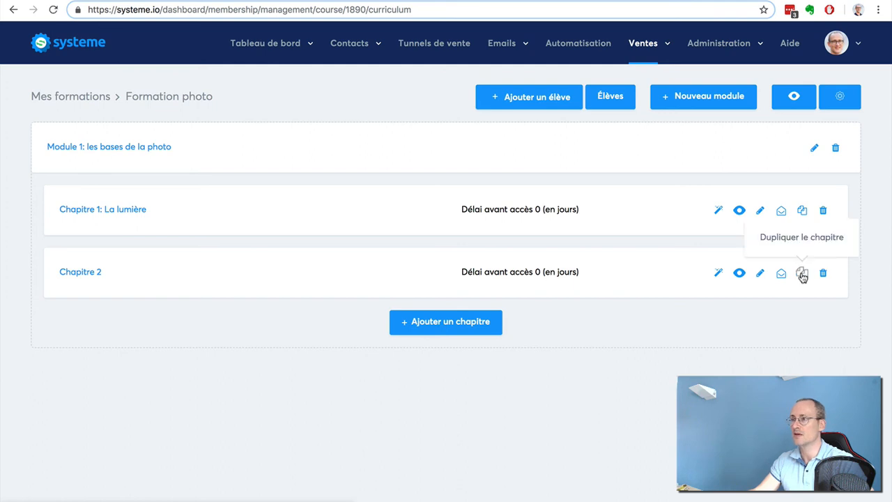
{"action": "left_click", "coordinate": [802, 275]}
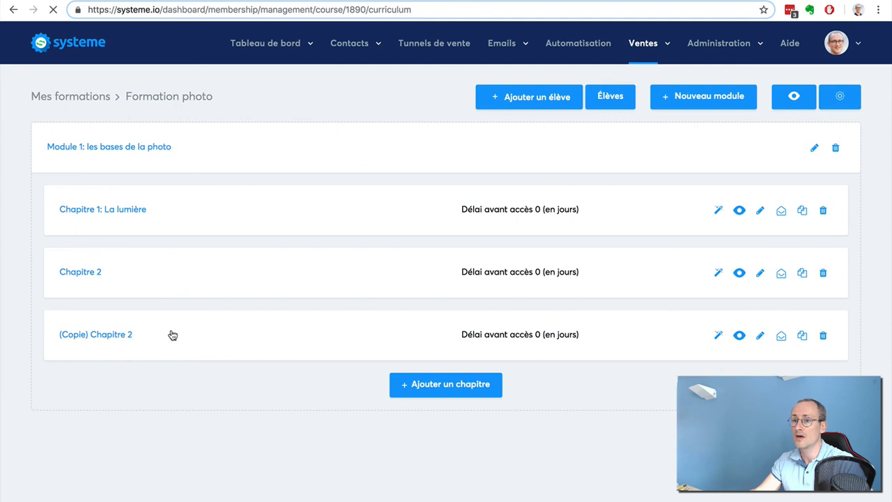
Try moving "Chapitre 2" below its copy in the module, and move it back above the copy
{"action": "left_click_drag", "start_coordinate": [178, 274], "coordinate": [178, 360]}
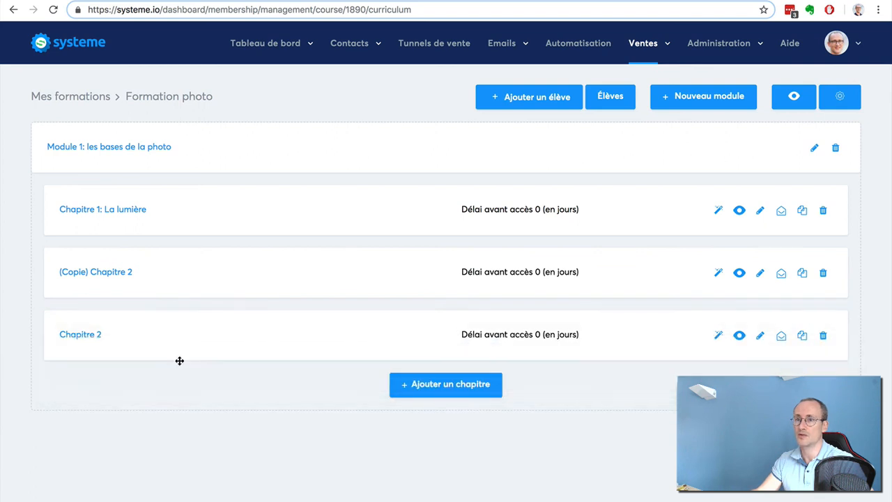
{"action": "left_click_drag", "start_coordinate": [126, 336], "coordinate": [133, 258]}
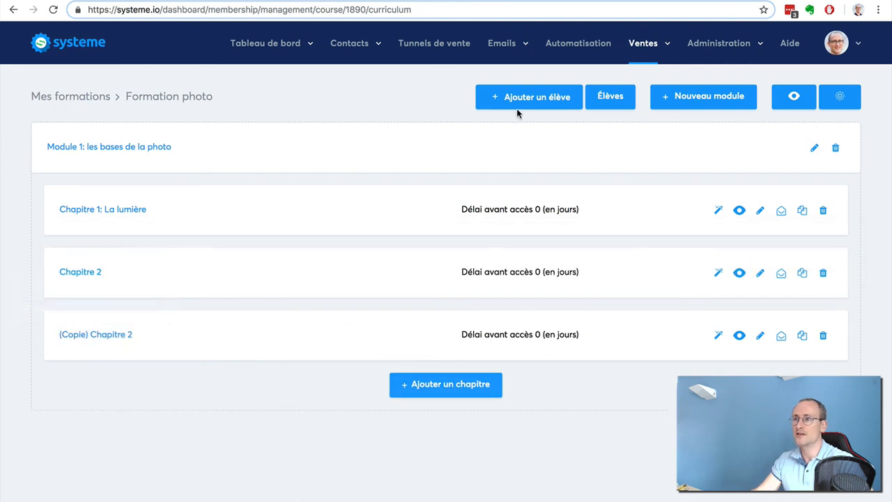